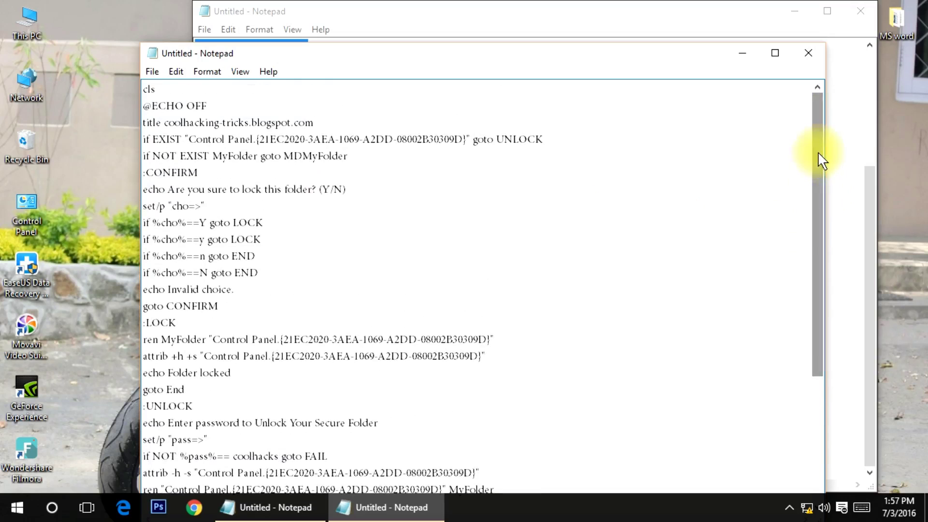
- Close the second, empty Notepad window
left_click(858, 12)
- Discard the extra window unsaved, maximize the script, and select the old password on the 'if NOT %pass%==' line
left_click(485, 254)
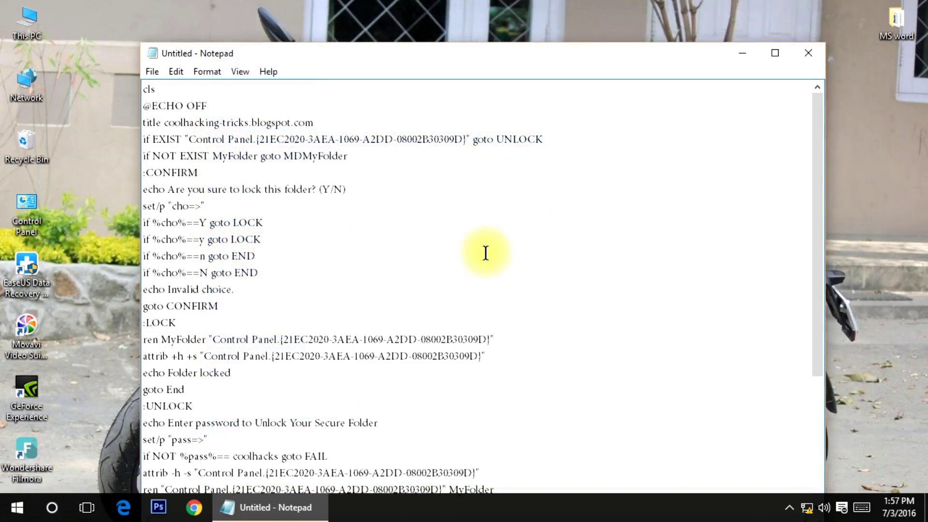
left_click(773, 53)
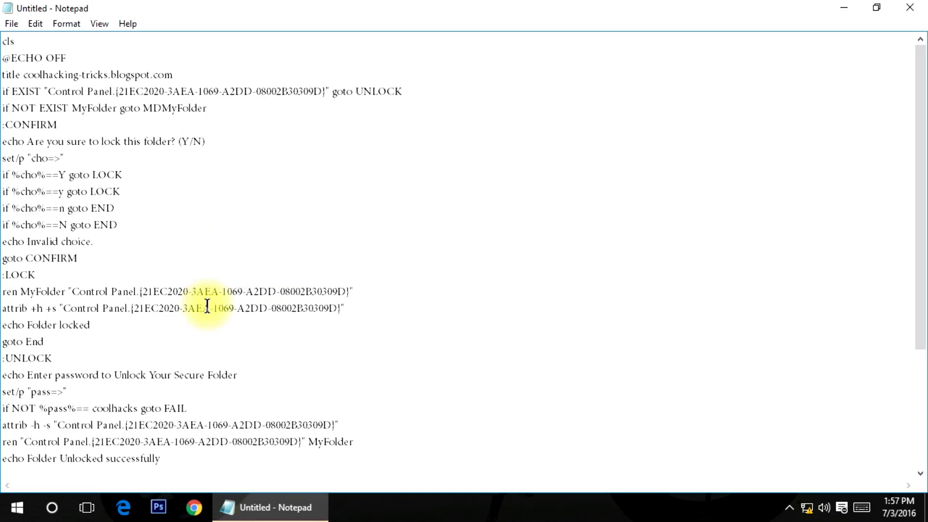
scroll(176, 312, "down", 3)
scroll(176, 314, "up", 3)
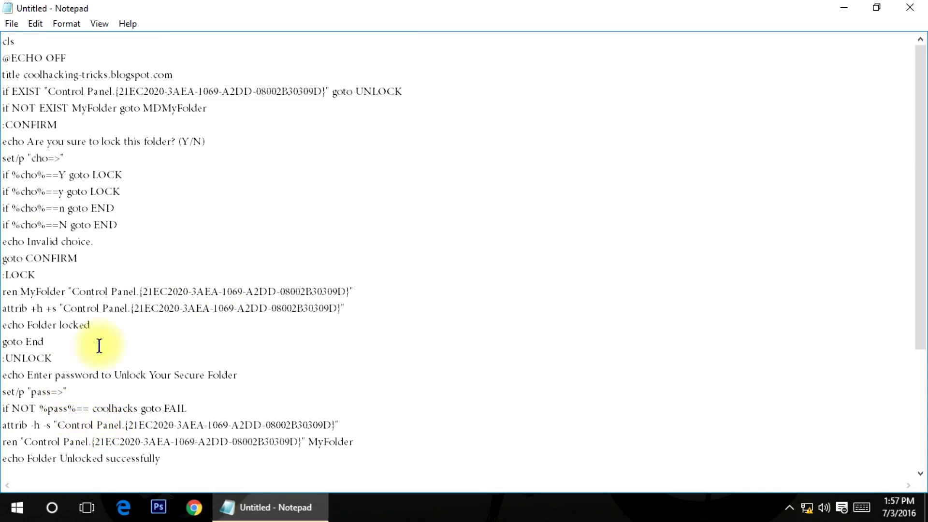
scroll(131, 367, "down", 2)
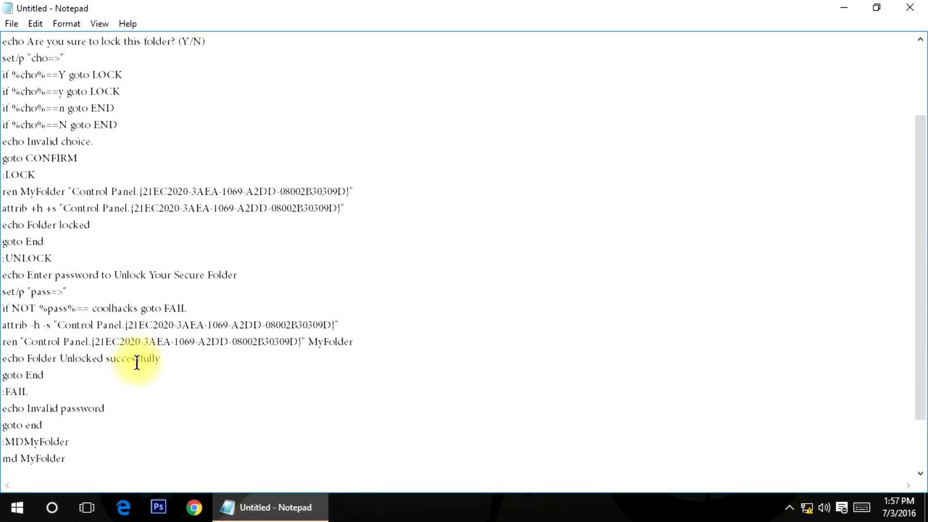
left_click_drag(94, 309, 139, 313)
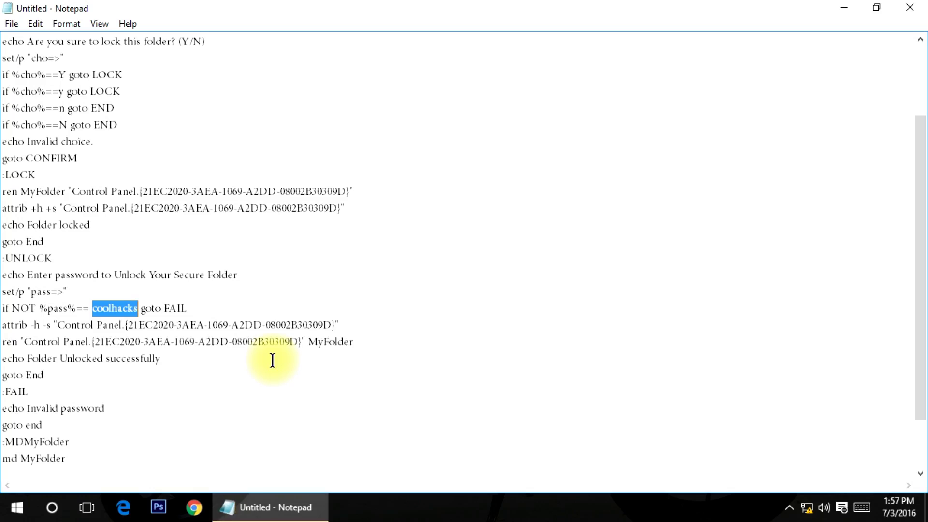
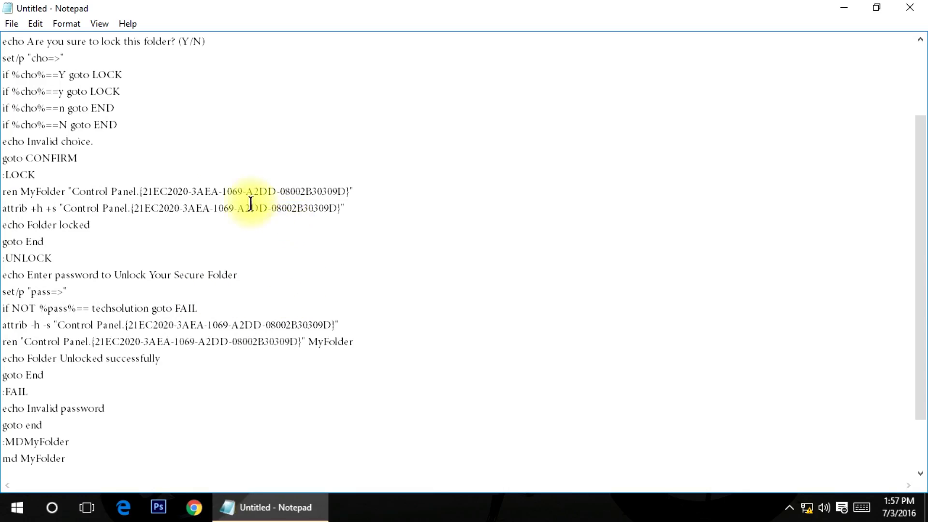
- Type the new unlock password over the selected old password
left_click(317, 243)
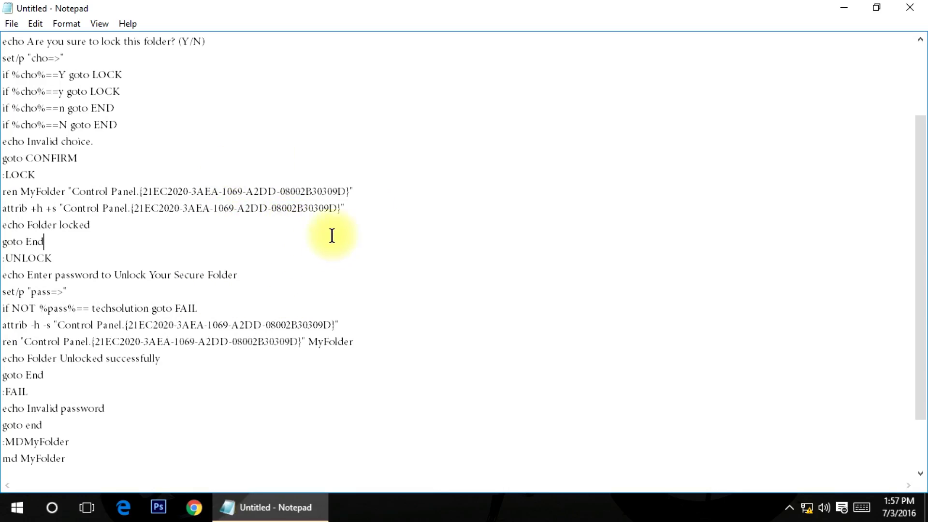
- Choose to save changes on closing, target New Volume (F:) and name the file Lock
left_click(909, 14)
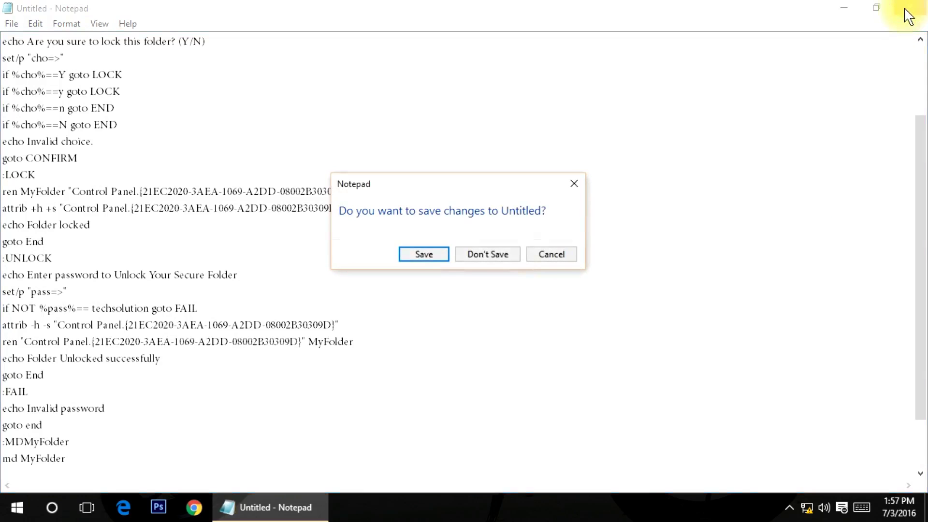
left_click(425, 253)
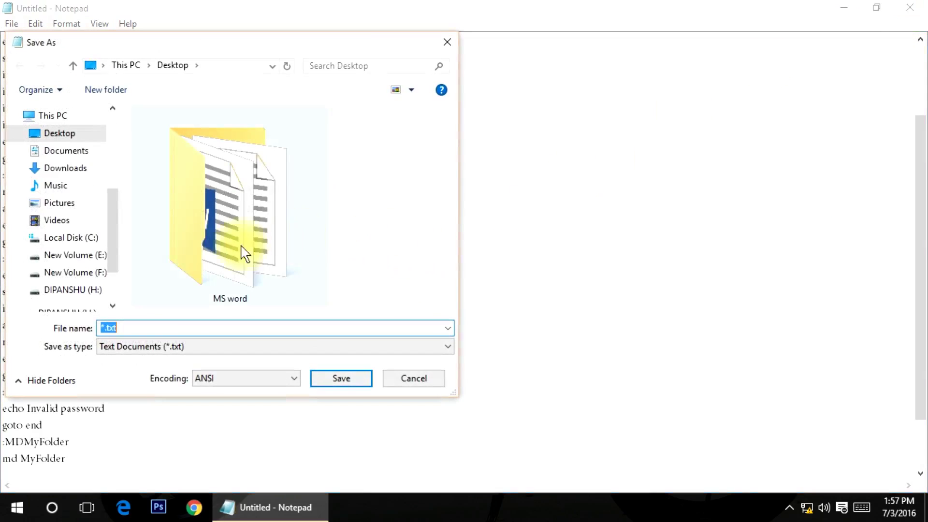
left_click_drag(108, 223, 109, 255)
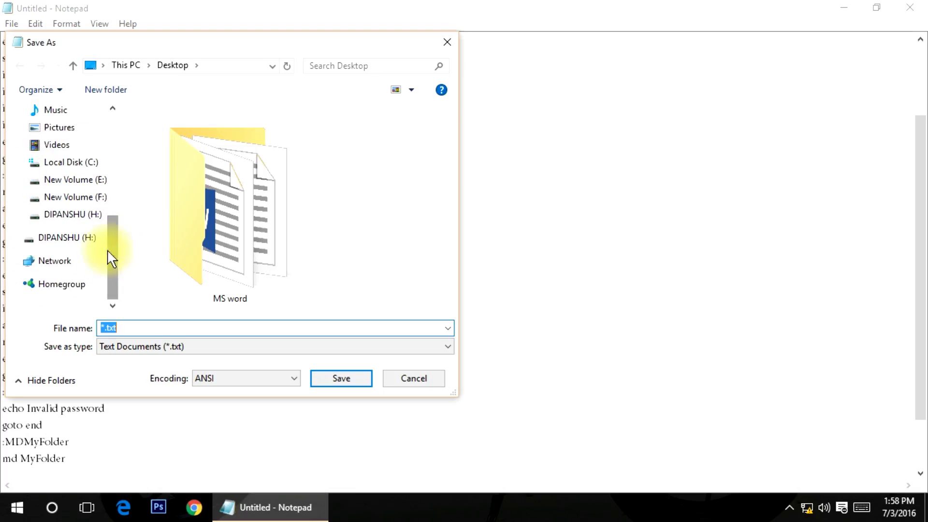
left_click(93, 197)
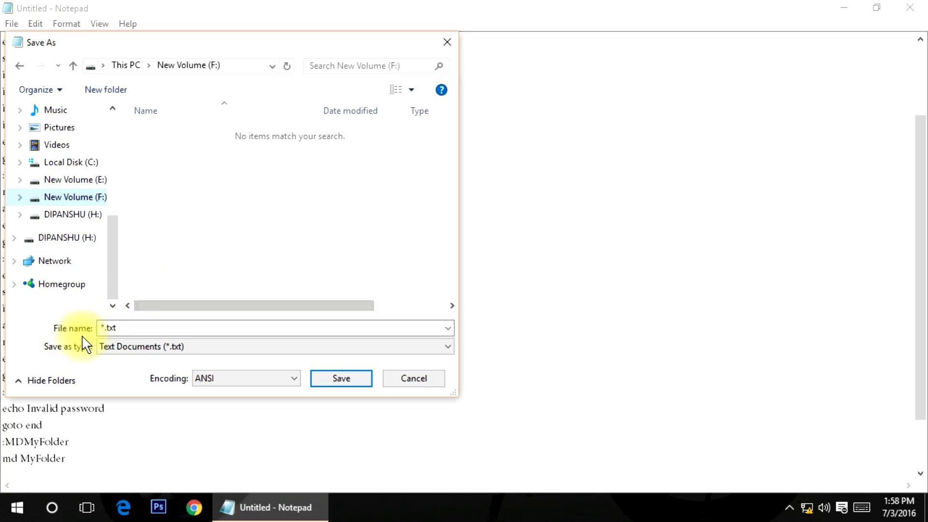
left_click_drag(104, 325, 118, 326)
type("Lock.bat")
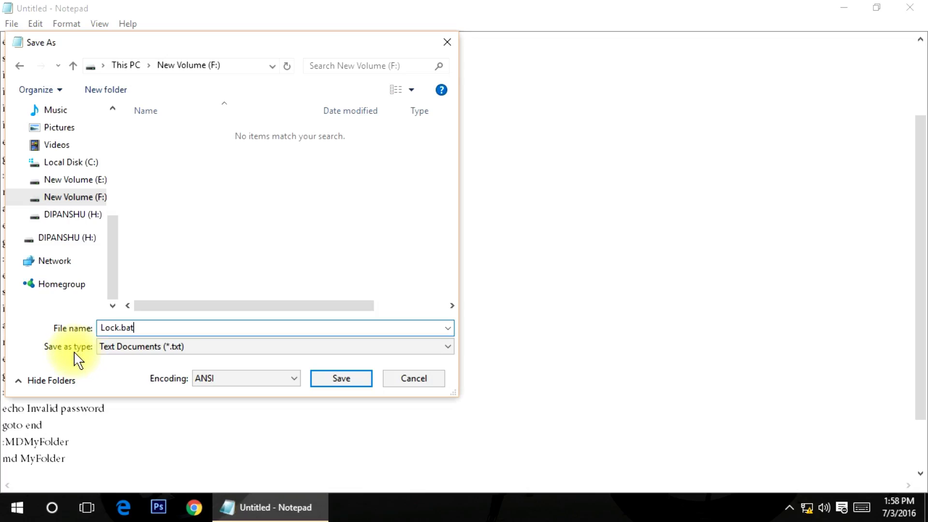
- Set Save as type to All Files and save it as Lock.bat
left_click(135, 347)
left_click(129, 370)
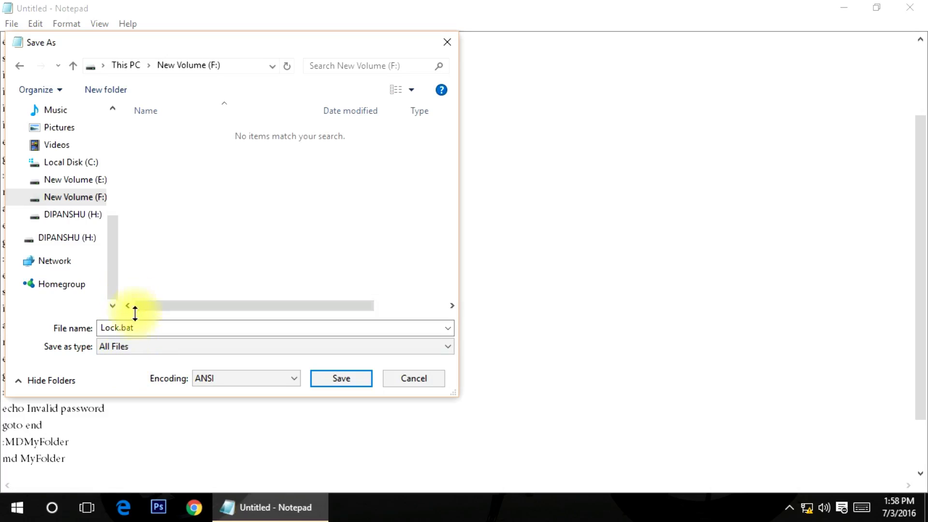
left_click(140, 350)
left_click(71, 370)
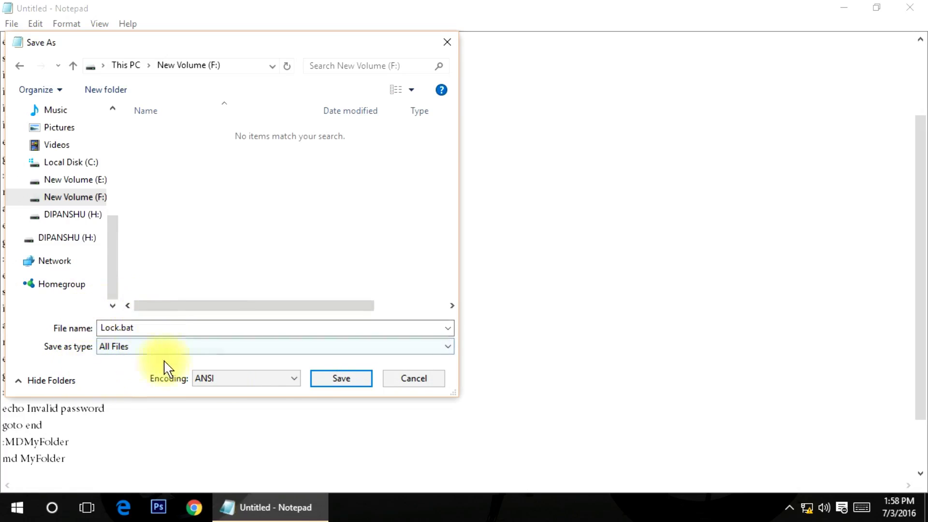
left_click(341, 381)
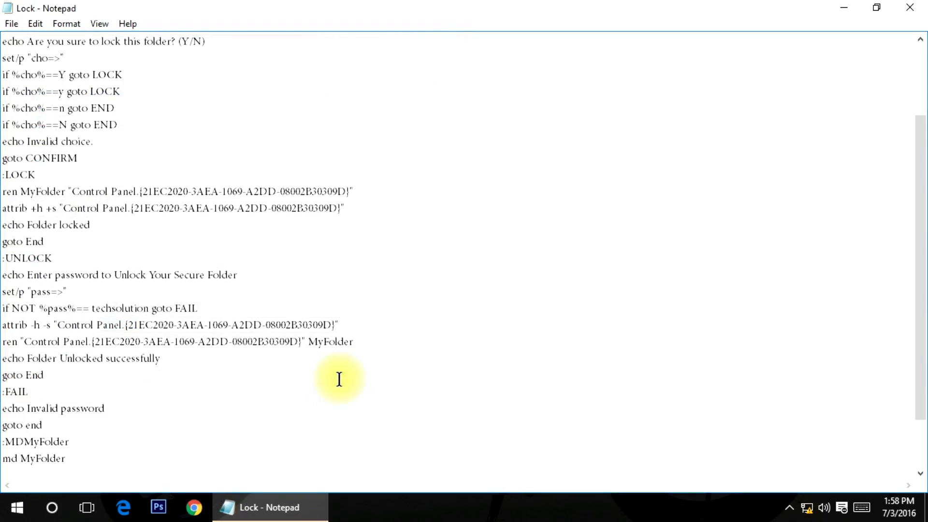
- Close Notepad and refresh the desktop
left_click(906, 10)
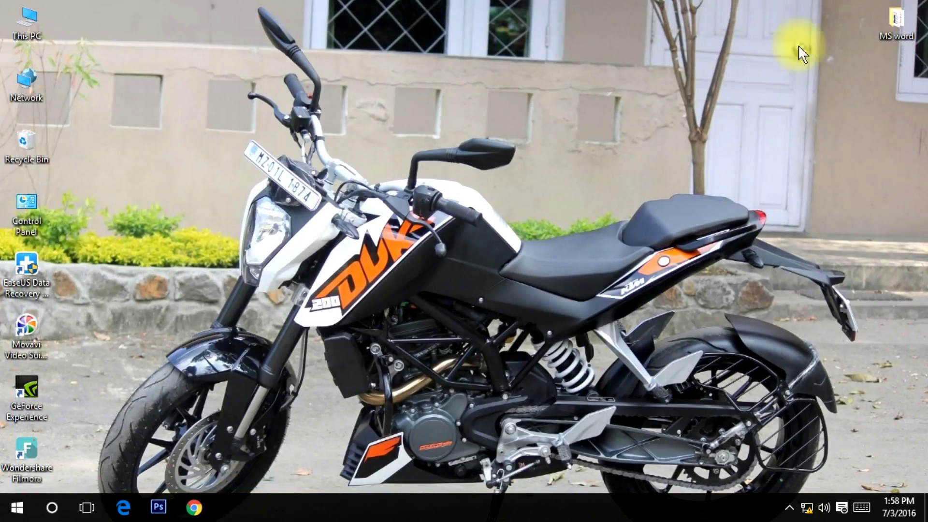
right_click(334, 127)
left_click(368, 168)
right_click(365, 173)
left_click(385, 210)
right_click(382, 201)
left_click(415, 243)
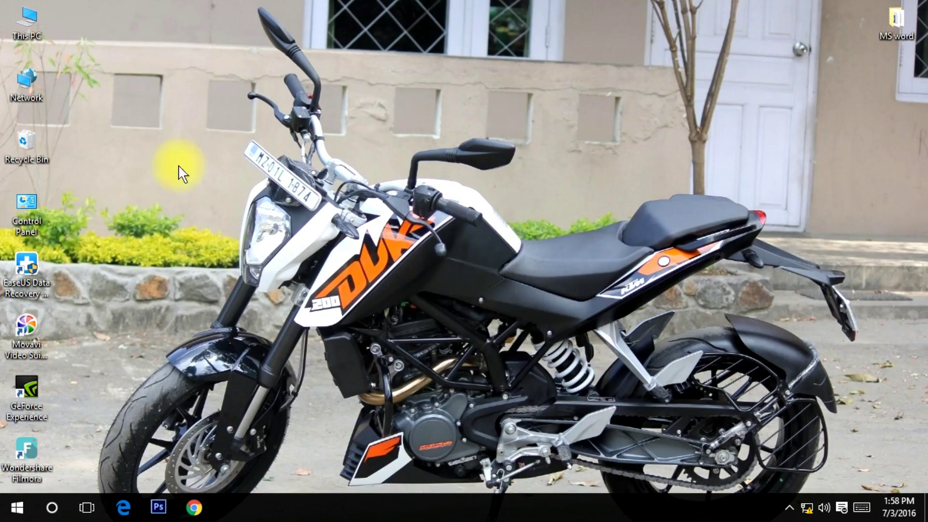
- Open New Volume (F:) from This PC and refresh it to list the Lock batch file
double_click(19, 22)
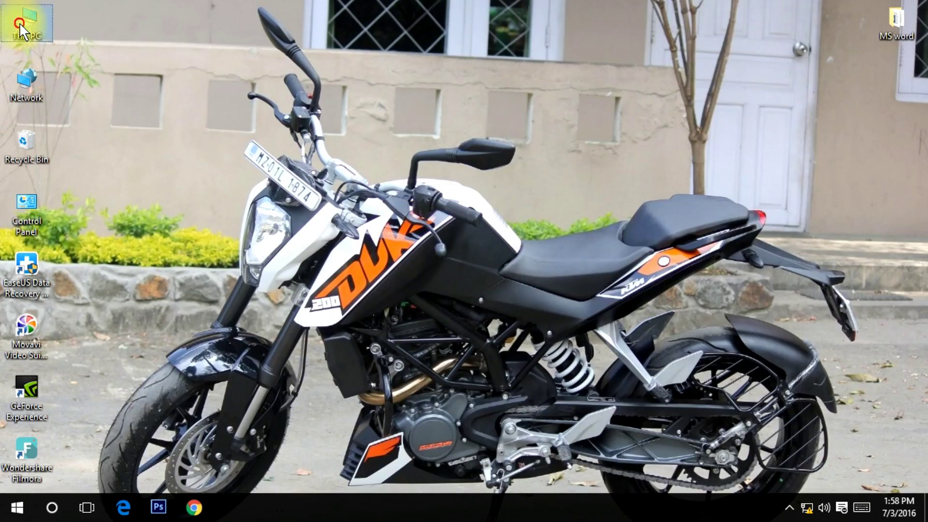
double_click(716, 207)
right_click(274, 197)
left_click(311, 255)
right_click(295, 243)
left_click(334, 309)
right_click(306, 240)
left_click(331, 296)
right_click(275, 234)
left_click(308, 296)
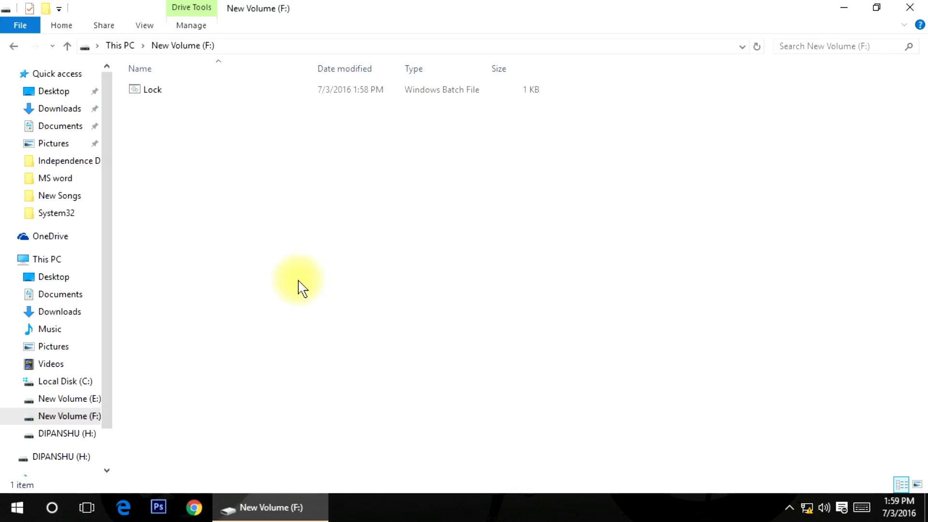
- Run Lock and submit the unlock password in the console
double_click(145, 95)
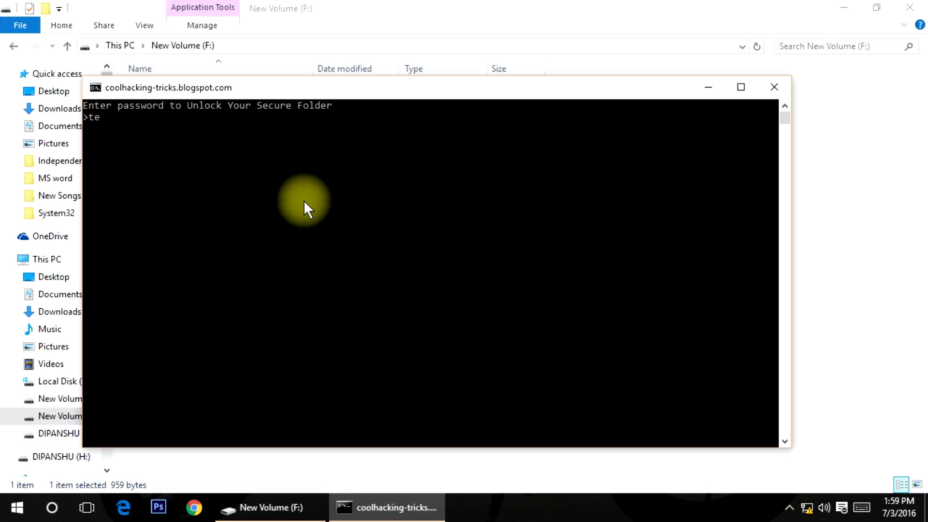
key("Return")
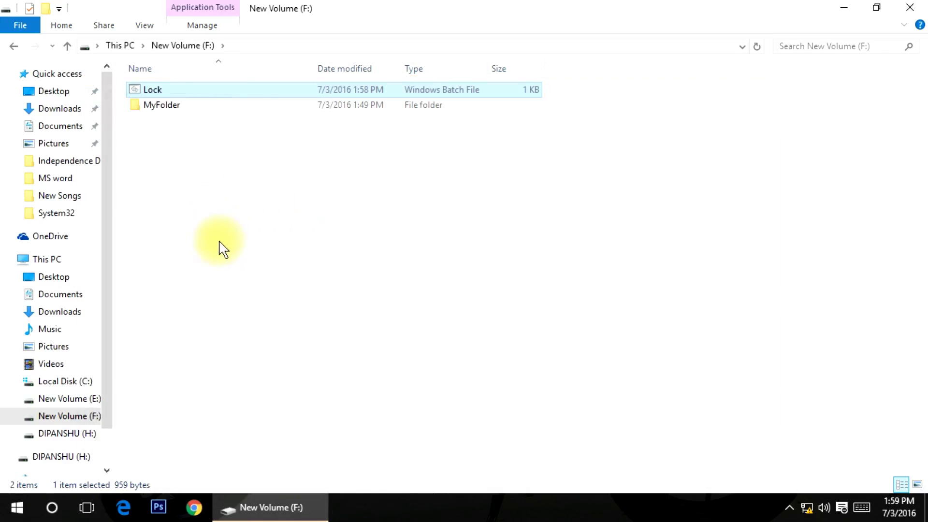
- Refresh drive F: repeatedly until MyFolder appears beside Lock
right_click(227, 175)
left_click(256, 226)
right_click(263, 197)
left_click(290, 257)
right_click(305, 179)
left_click(330, 235)
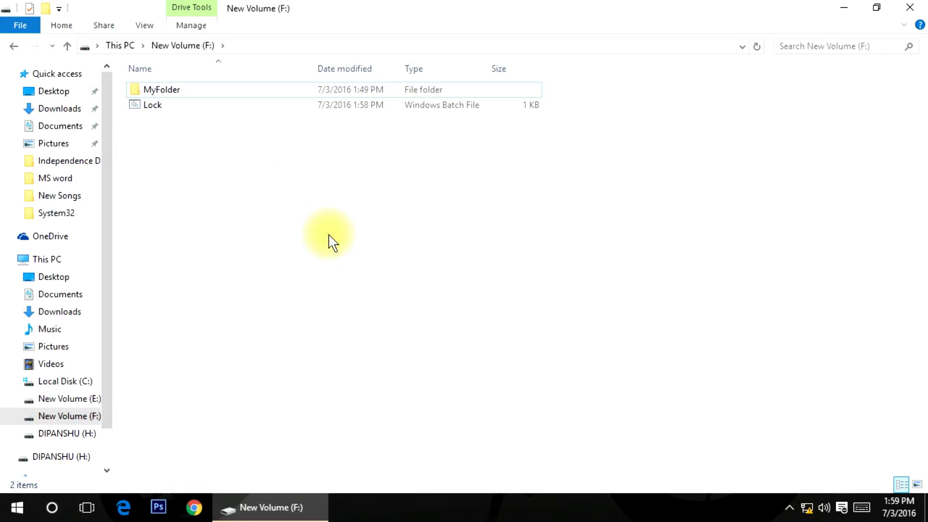
right_click(233, 183)
left_click(258, 238)
- Check MyFolder's contents, then return to drive F: and refresh it
double_click(225, 91)
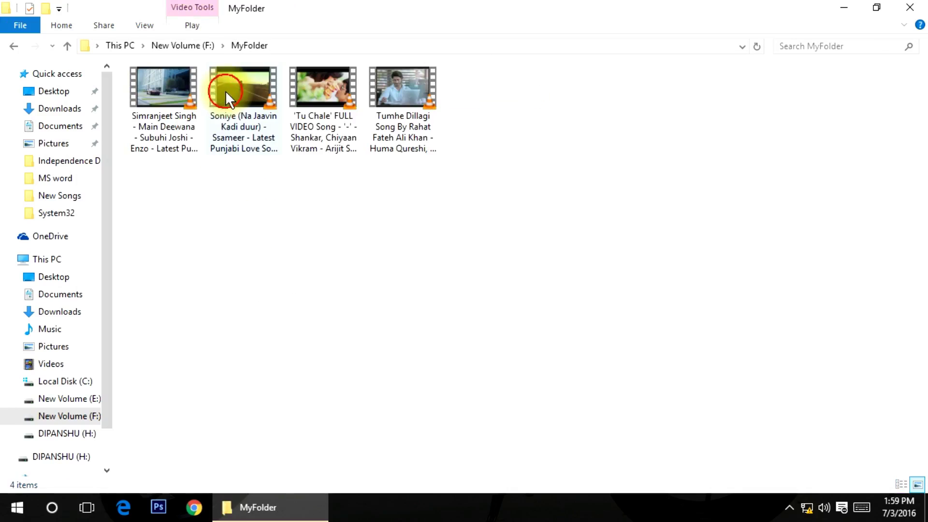
left_click(14, 45)
left_click(308, 227)
left_click(332, 282)
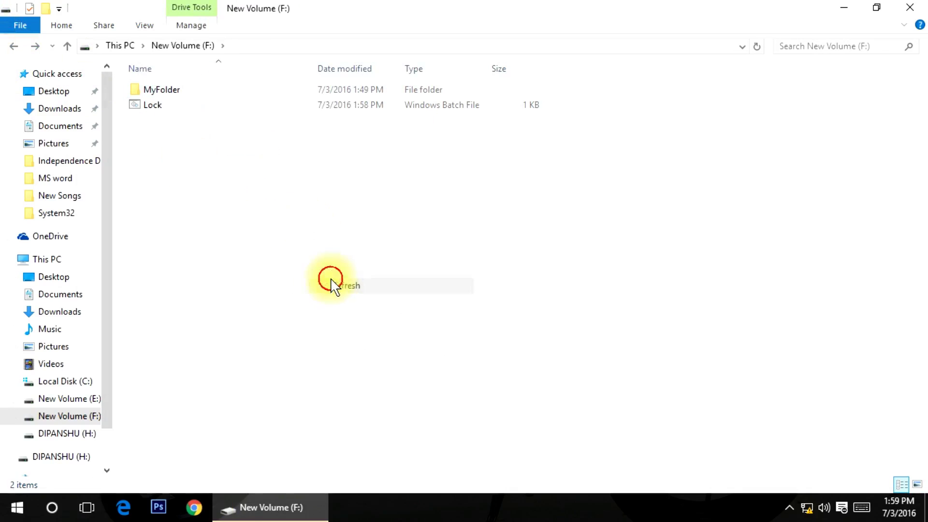
right_click(332, 281)
left_click(348, 333)
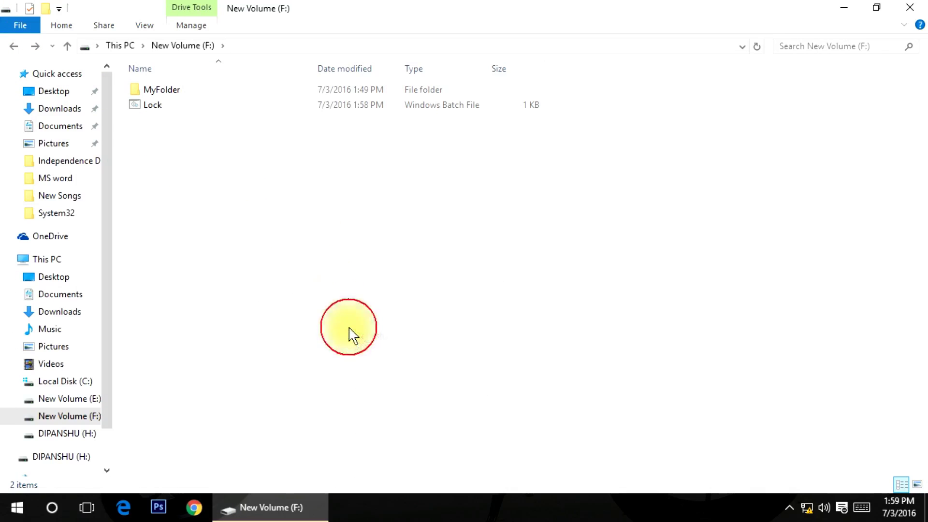
- Permanently delete the four videos inside MyFolder
double_click(179, 94)
left_click(136, 193)
left_click_drag(136, 193, 415, 125)
key("shift+Delete")
key("Return")
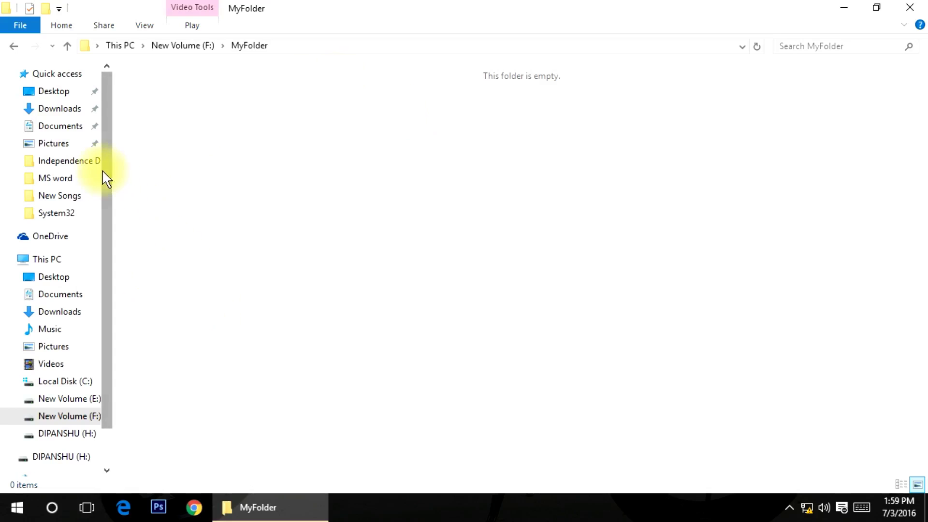
- On New Volume (E:), copy four videos including call-of-duty and Best Of Arijit
left_click_drag(103, 178, 105, 220)
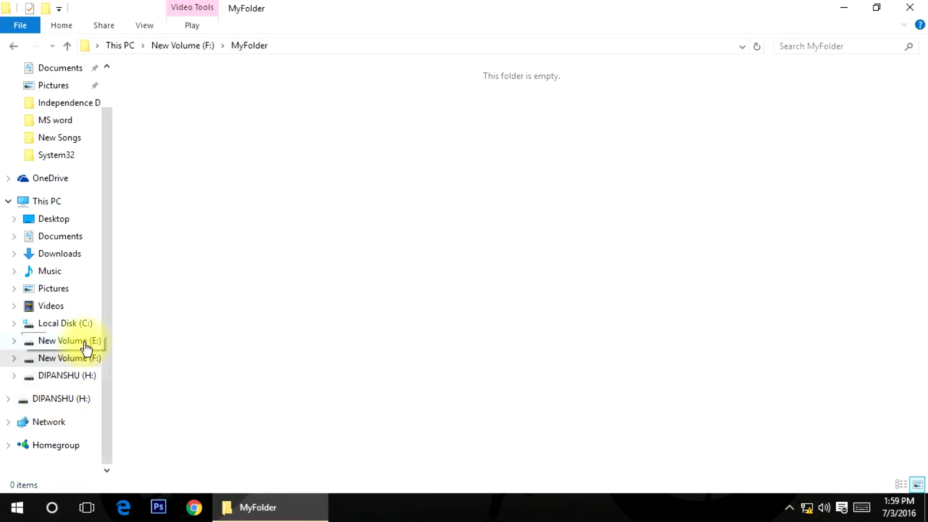
left_click(81, 341)
left_click_drag(149, 424, 408, 348)
left_click(263, 212)
left_click(157, 238)
left_click(417, 219, "shift")
right_click(418, 219)
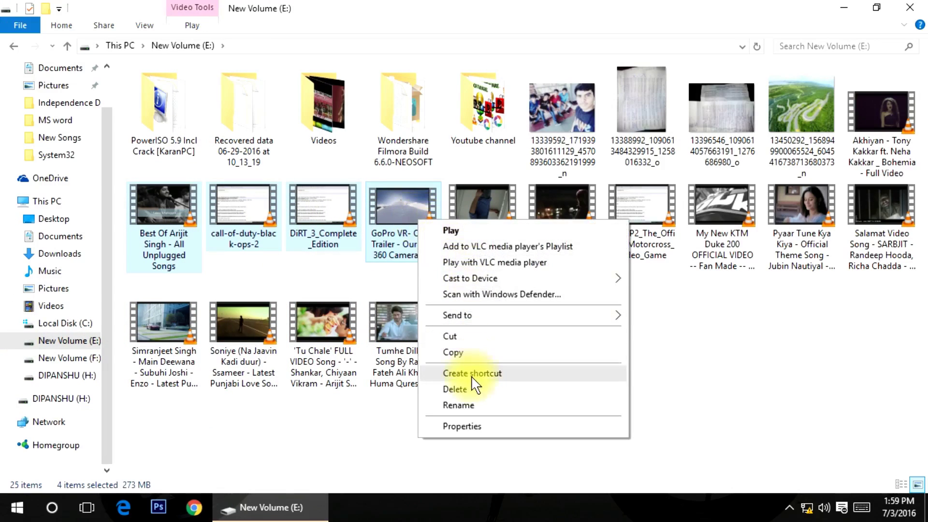
left_click(480, 353)
- Paste the copied videos into MyFolder on New Volume (F:)
left_click(62, 358)
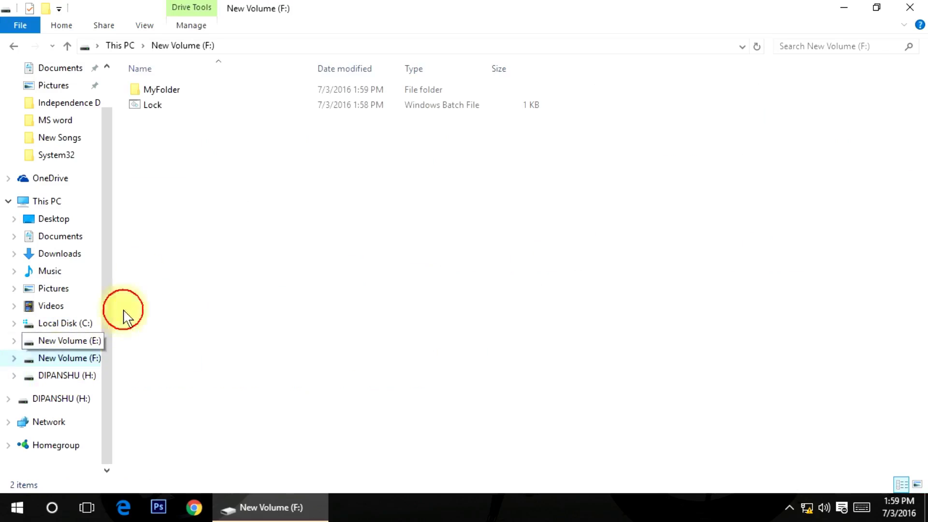
left_click(202, 90)
double_click(201, 90)
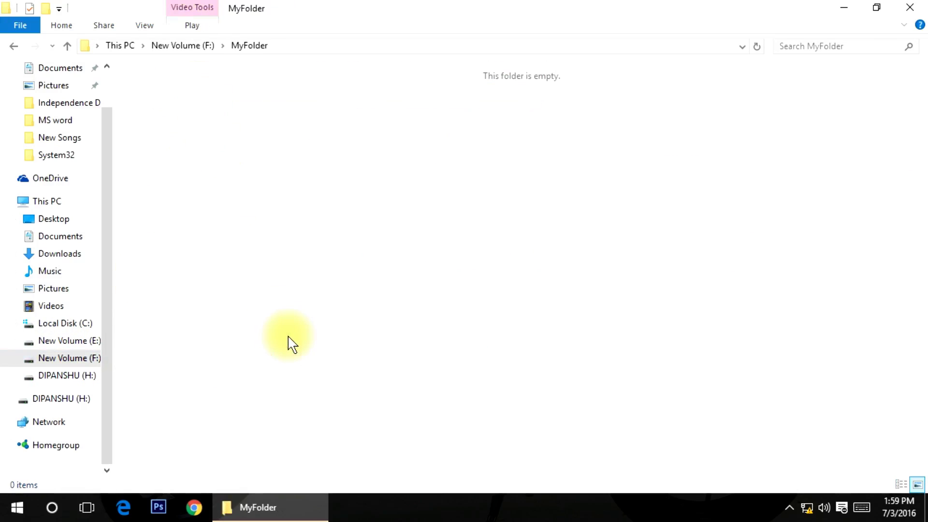
key("ctrl+v")
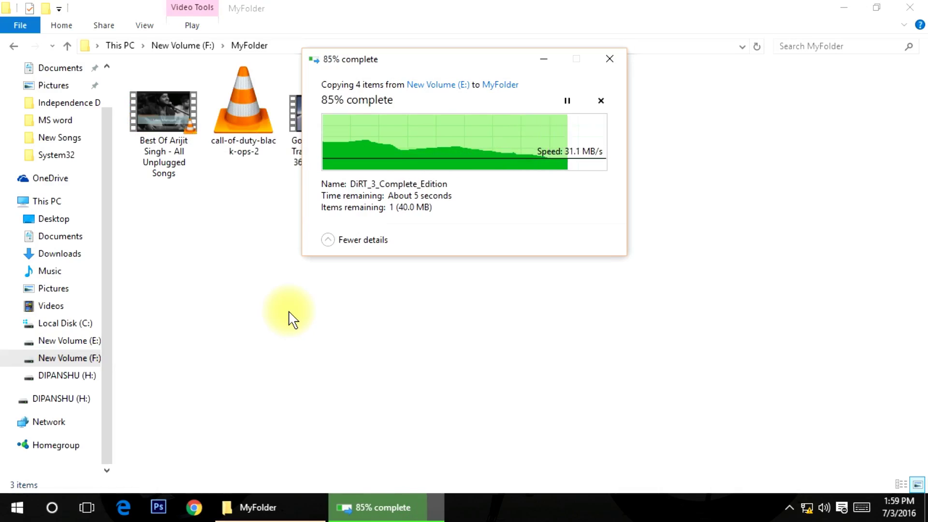
- Refresh MyFolder until the four pasted videos are listed
right_click(198, 269)
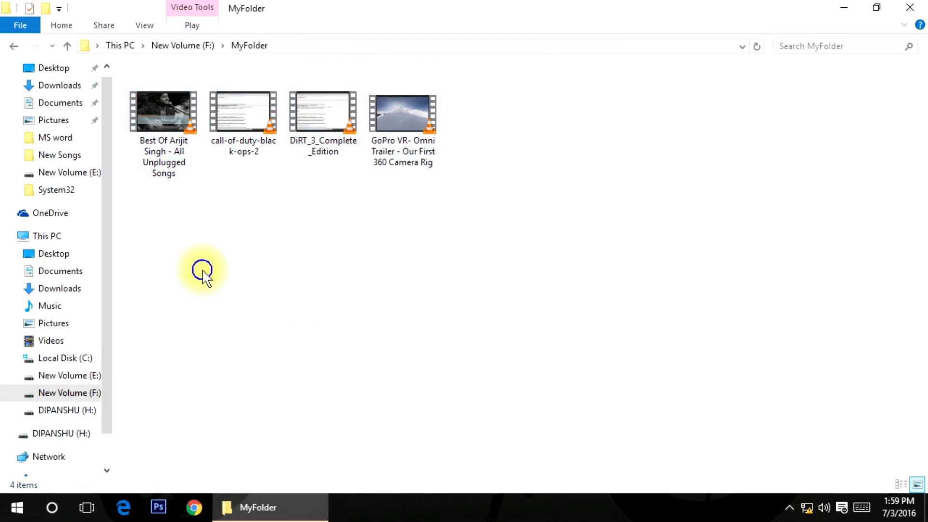
left_click(239, 329)
right_click(266, 263)
left_click(305, 325)
right_click(295, 112)
left_click(332, 172)
right_click(273, 206)
left_click(285, 261)
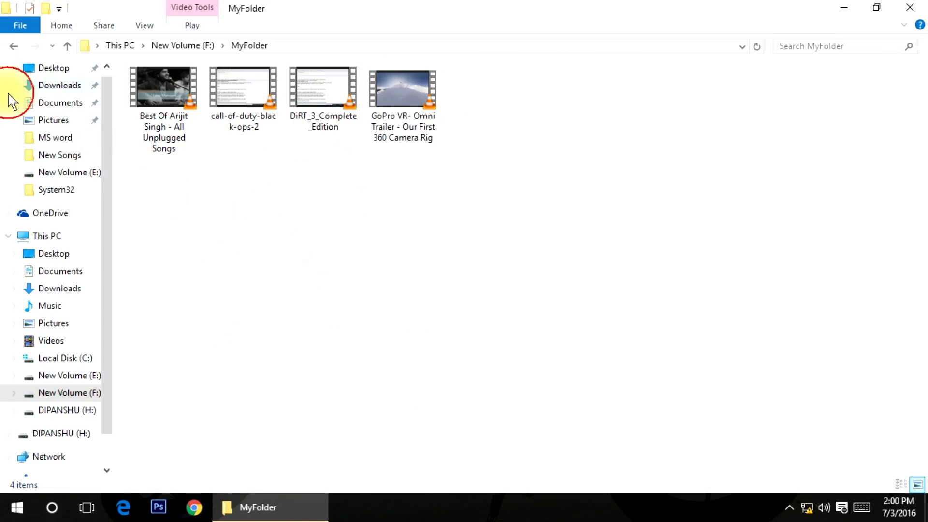
- Return to drive F: and refresh its listing
left_click(13, 46)
right_click(246, 207)
left_click(283, 270)
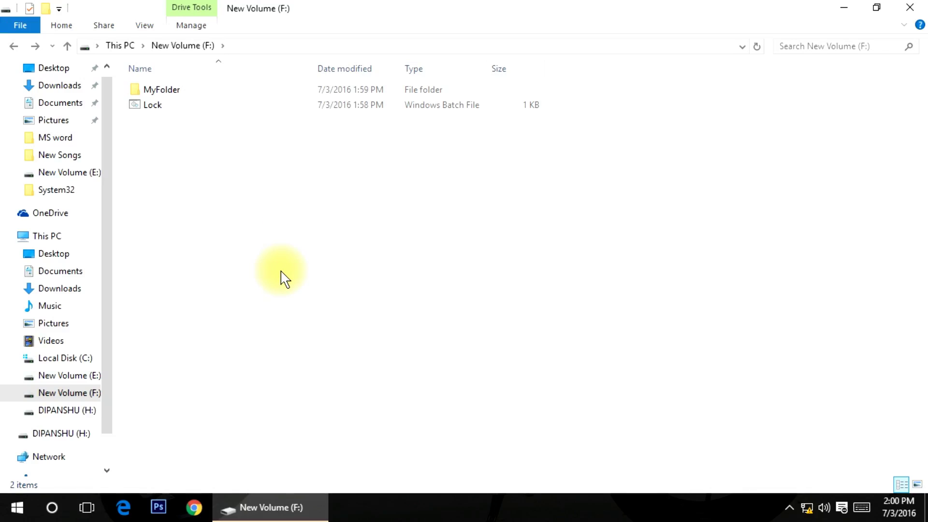
- Refresh drive F:, run Lock.bat, and answer y to confirm locking MyFolder
right_click(209, 179)
left_click(245, 234)
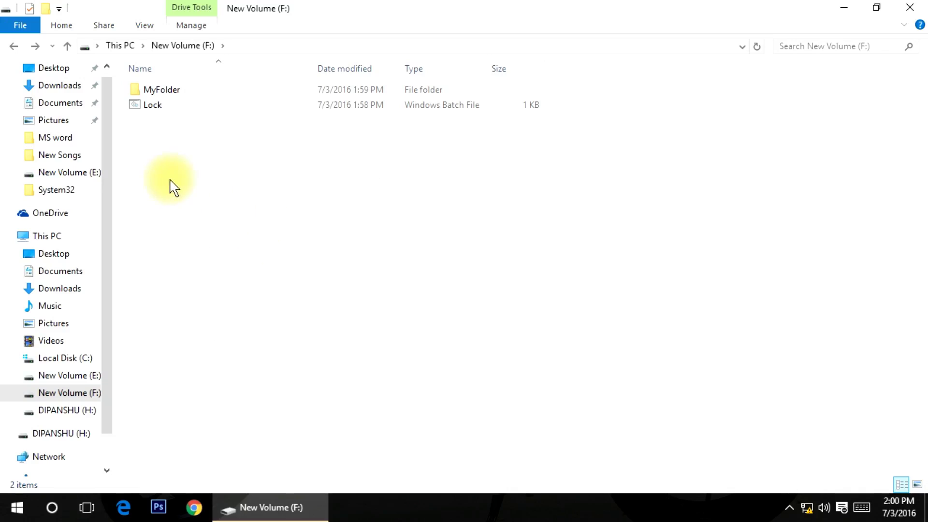
right_click(160, 145)
left_click(193, 199)
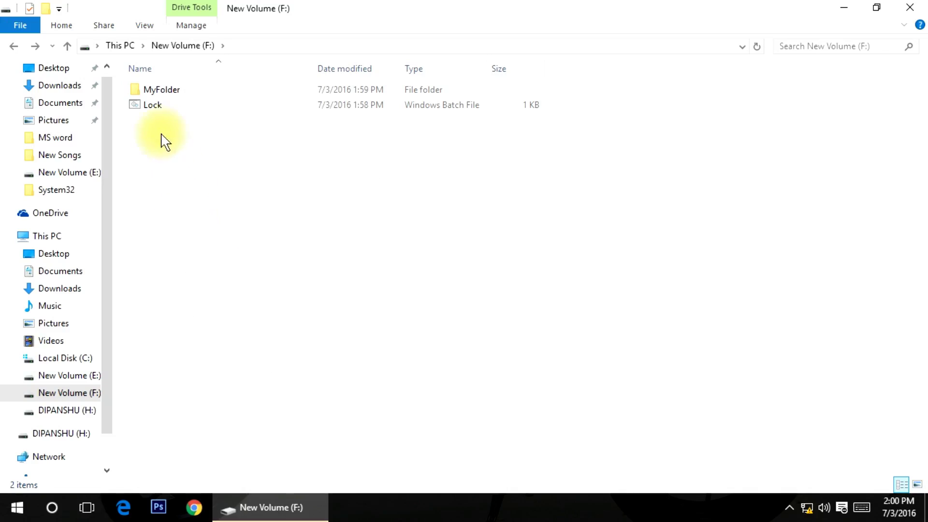
double_click(160, 105)
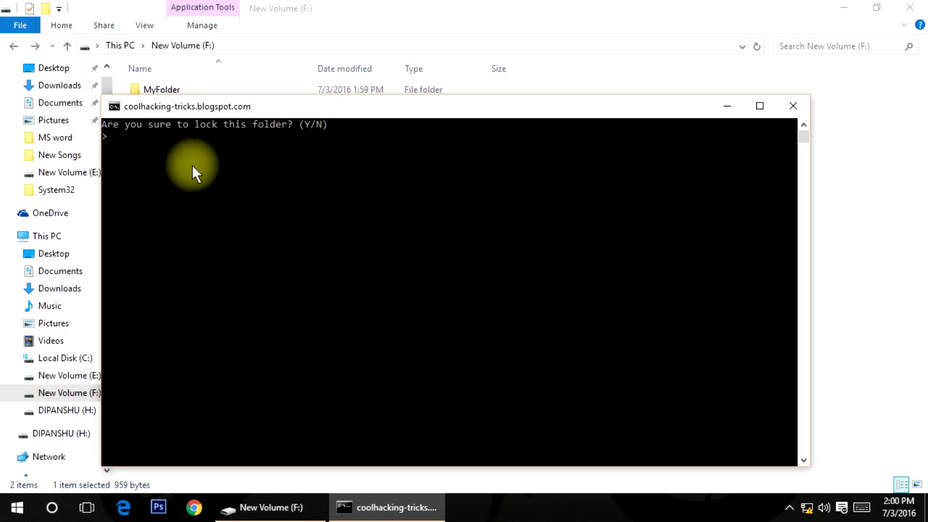
type("y")
key("Return")
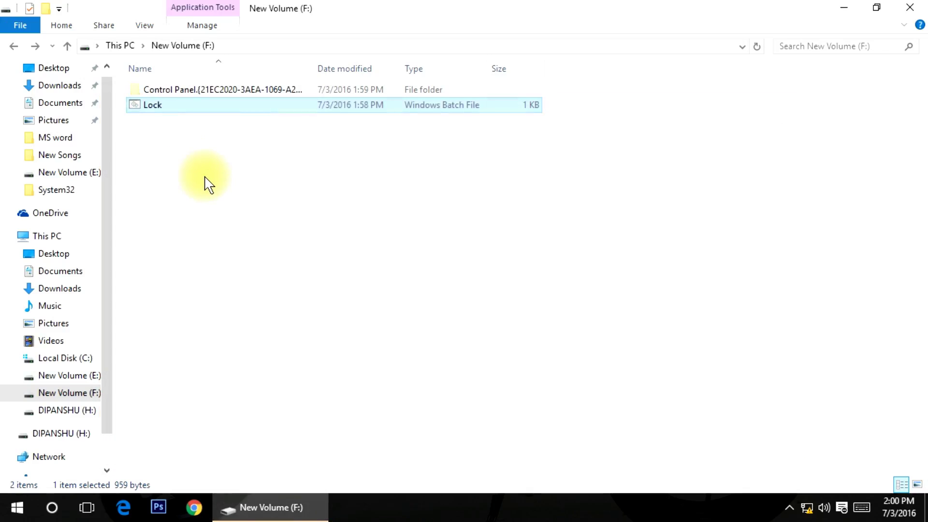
- Refresh drive F: several times to check the locked folder's visibility
right_click(204, 176)
left_click(242, 236)
right_click(248, 201)
left_click(277, 251)
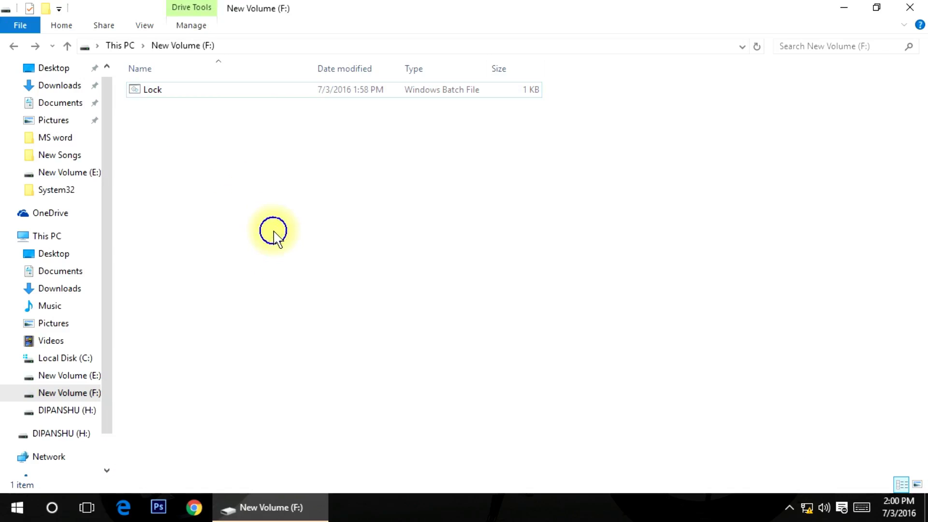
right_click(277, 233)
left_click(337, 292)
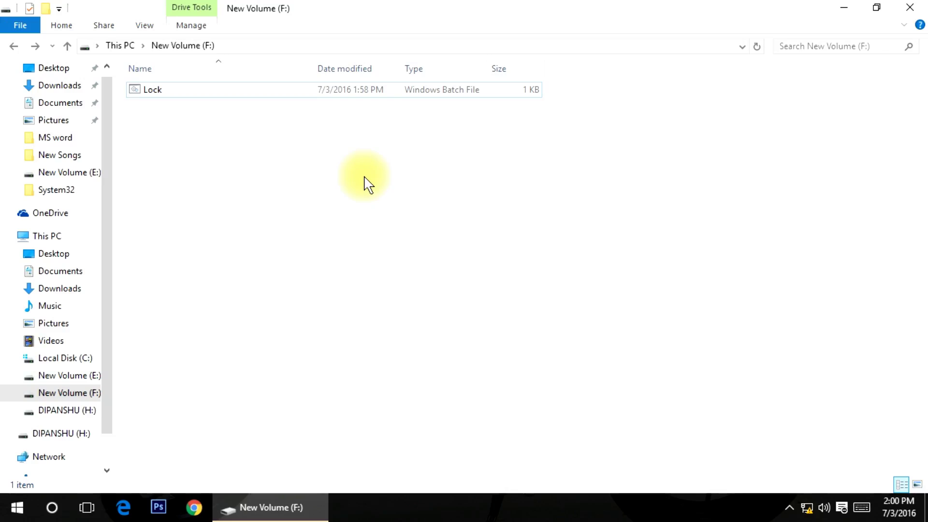
right_click(360, 193)
left_click(370, 249)
- Toggle Hidden items in the View options and refresh the drive F: listing
left_click(144, 25)
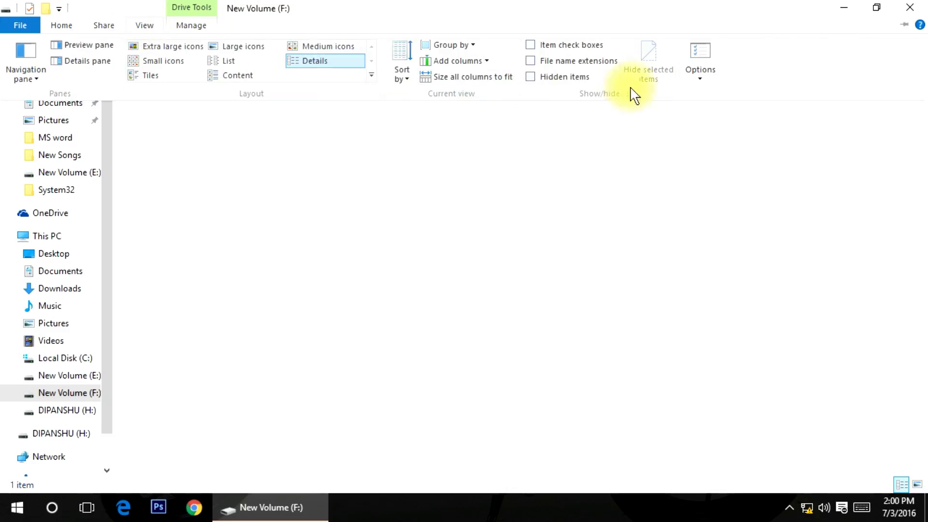
left_click(540, 76)
right_click(245, 172)
left_click(270, 221)
right_click(279, 183)
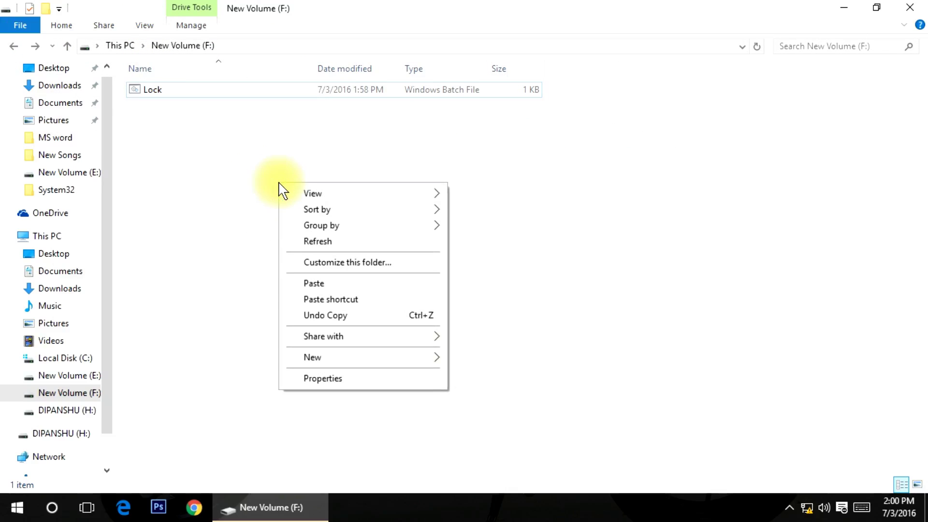
left_click(310, 241)
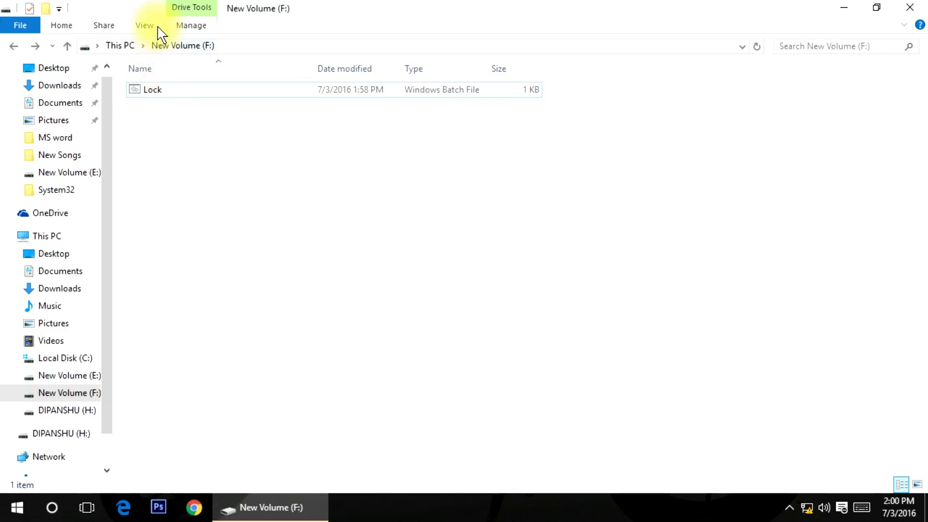
- Toggle Hidden items back and refresh until only the Lock batch file remains
left_click(145, 26)
left_click(542, 78)
right_click(179, 179)
left_click(219, 232)
right_click(260, 170)
left_click(294, 237)
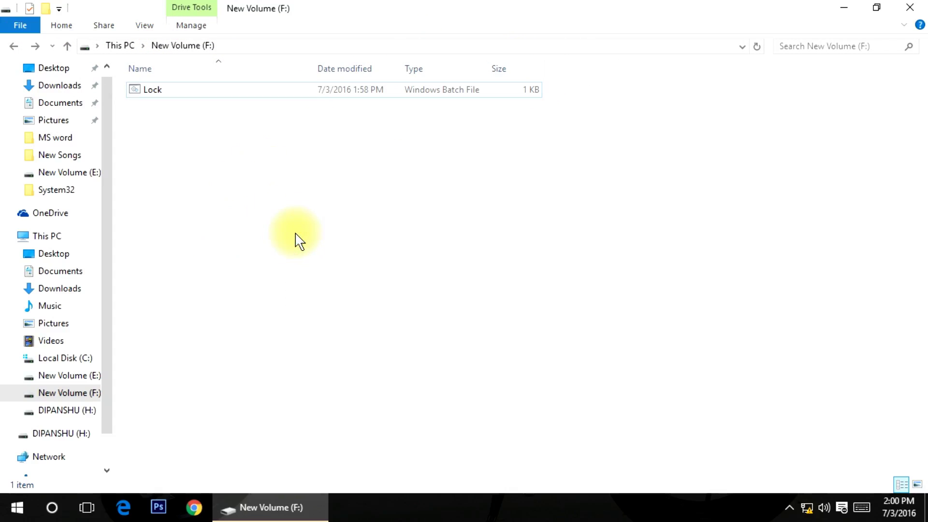
right_click(296, 238)
left_click(337, 294)
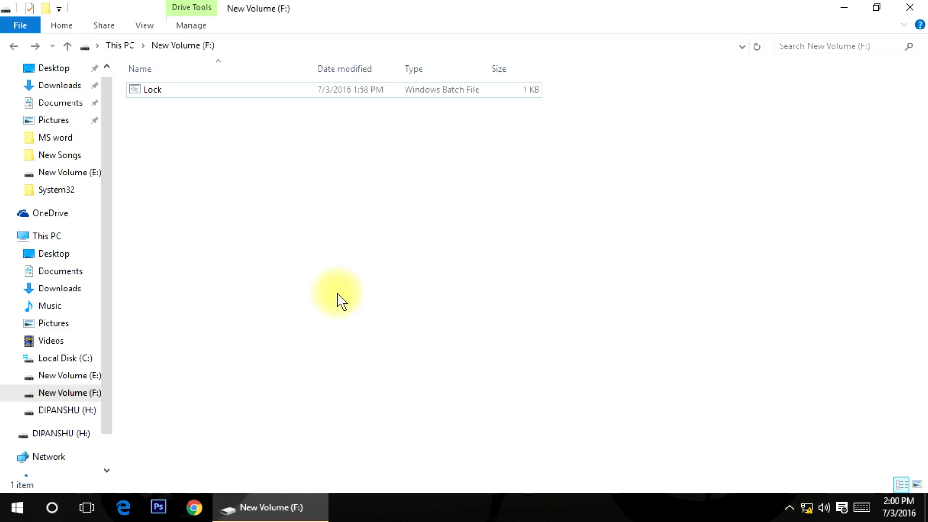
right_click(383, 240)
left_click(403, 287)
right_click(267, 198)
left_click(296, 248)
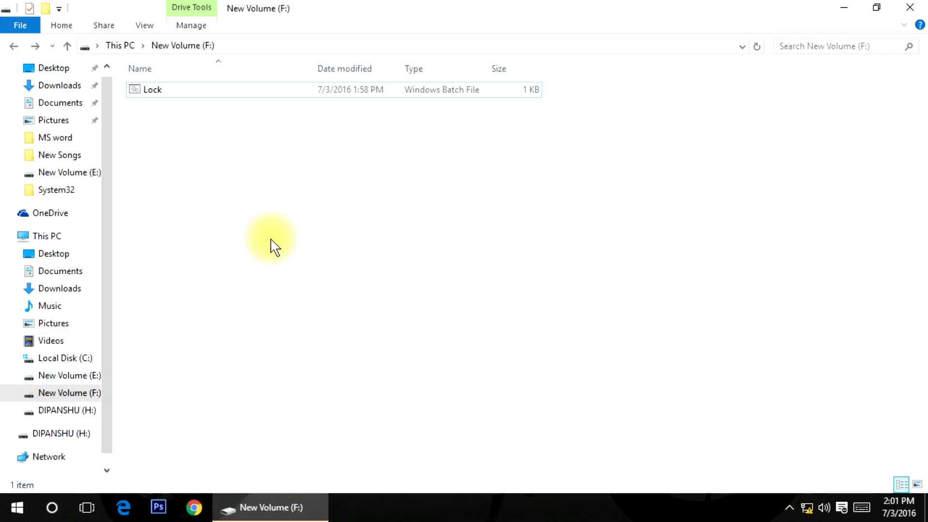
right_click(309, 198)
left_click(333, 256)
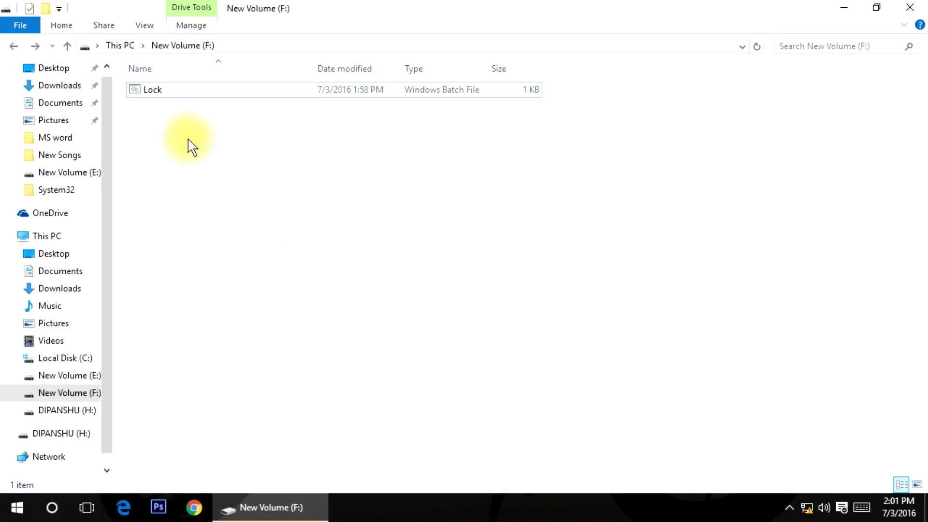
- Run Lock.bat and enter the folder password to unlock MyFolder
double_click(157, 94)
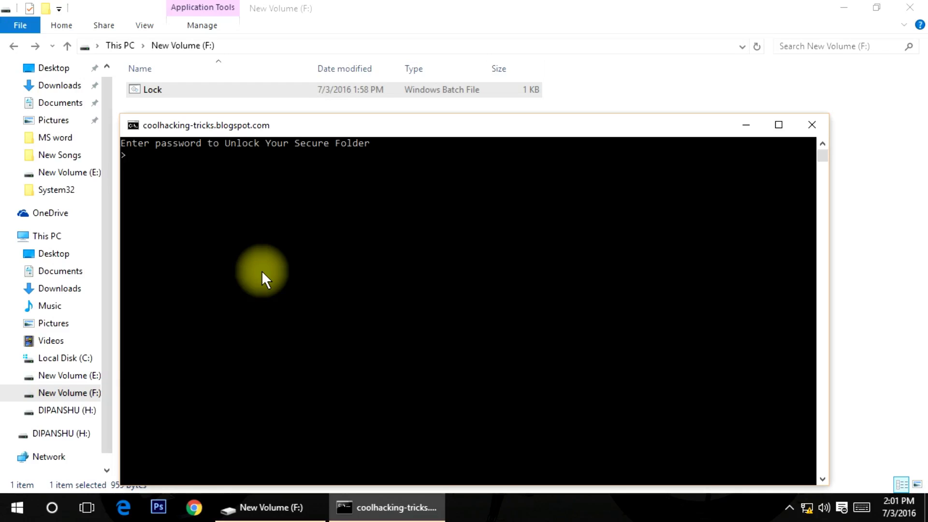
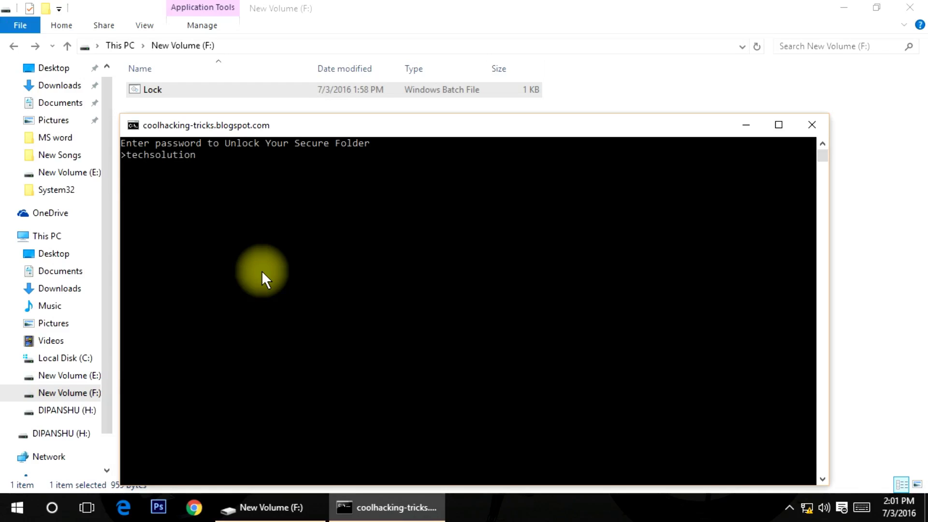
key("Return")
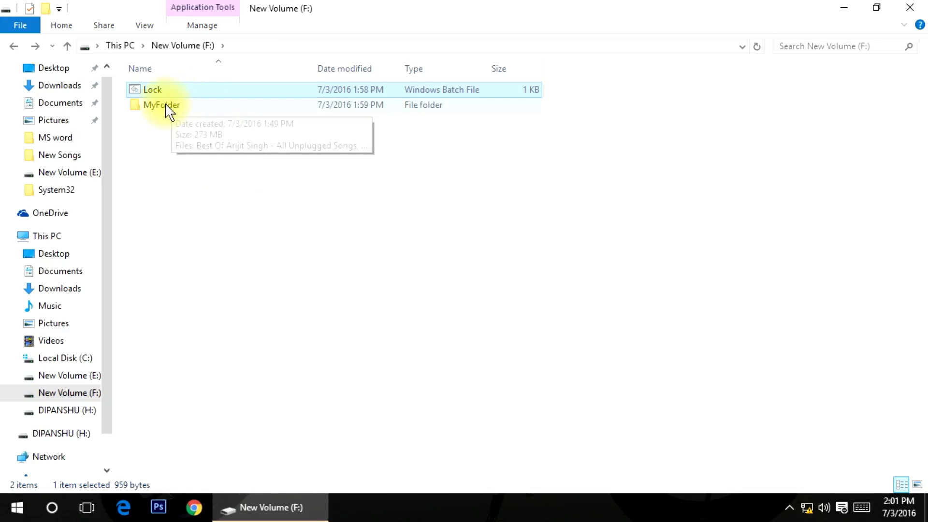
- Open MyFolder and refresh it to confirm its four videos are intact
double_click(164, 105)
right_click(219, 209)
left_click(256, 267)
right_click(242, 253)
key("F1")
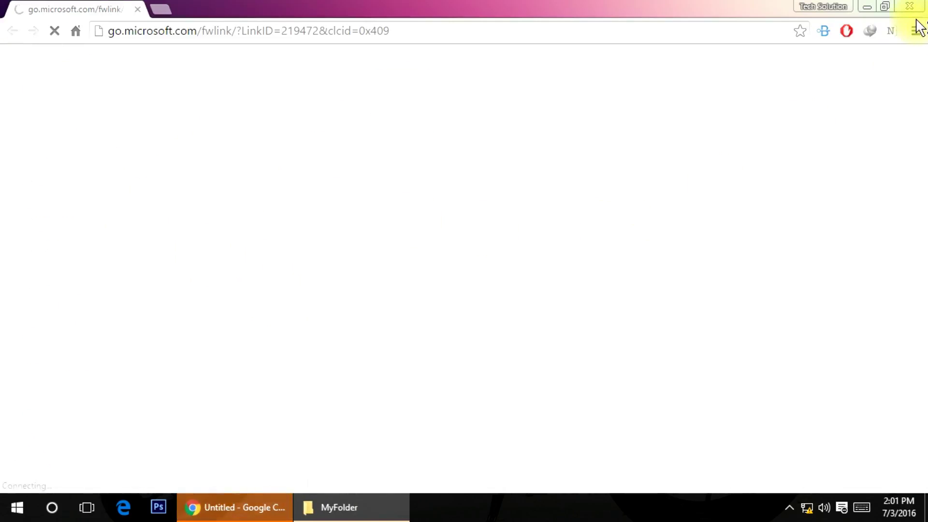
left_click(867, 7)
right_click(218, 196)
left_click(248, 253)
- Return to drive F: and refresh the listing to show MyFolder beside Lock
left_click(13, 45)
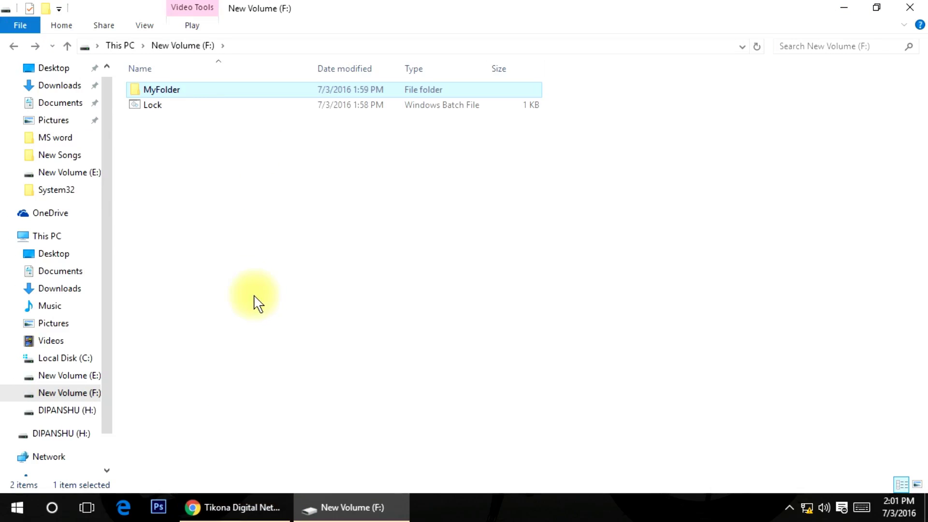
right_click(266, 245)
left_click(298, 298)
right_click(297, 237)
left_click(338, 295)
right_click(326, 227)
left_click(360, 283)
right_click(254, 197)
left_click(293, 256)
right_click(302, 208)
left_click(340, 267)
right_click(181, 141)
left_click(207, 199)
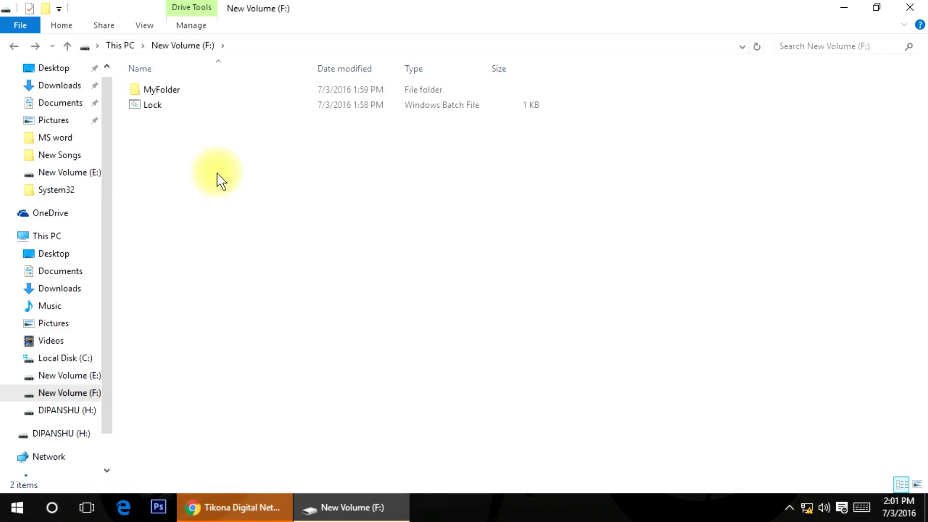
- Run Lock.bat again and answer y to lock MyFolder
double_click(167, 108)
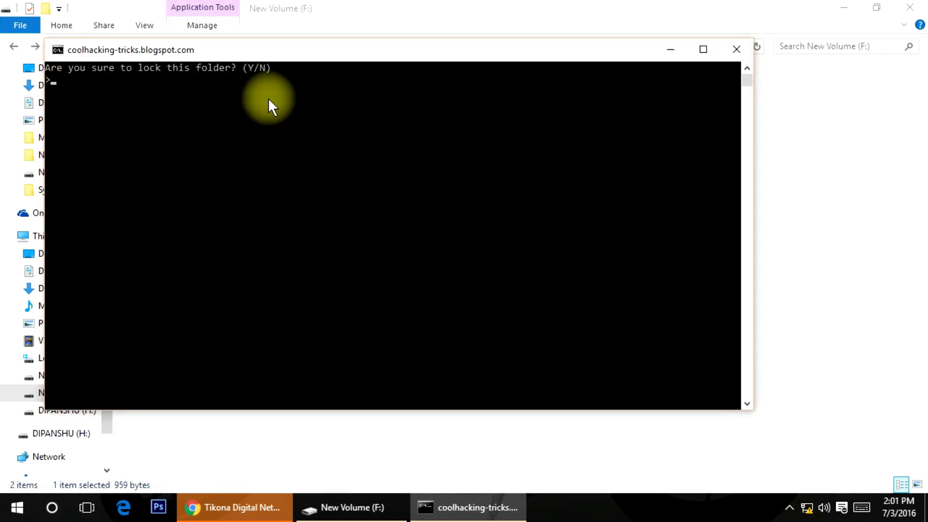
type("y")
key("Return")
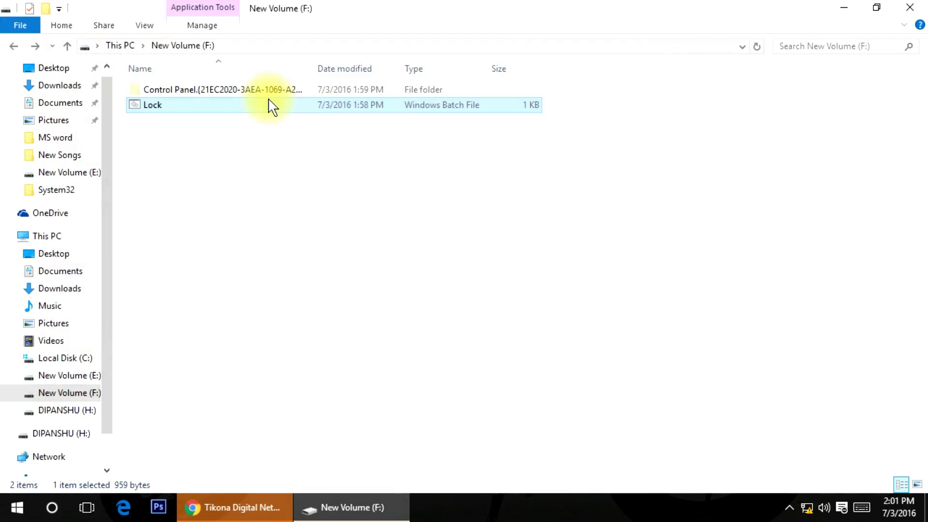
- Refresh drive F: so only the Lock batch file remains listed
left_click(252, 182)
right_click(273, 186)
left_click(285, 239)
right_click(304, 201)
left_click(321, 257)
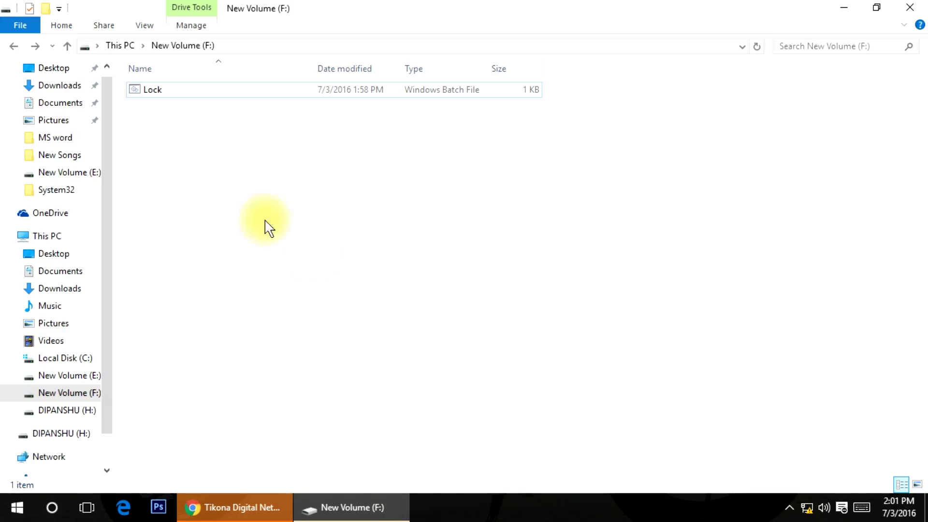
double_click(175, 91)
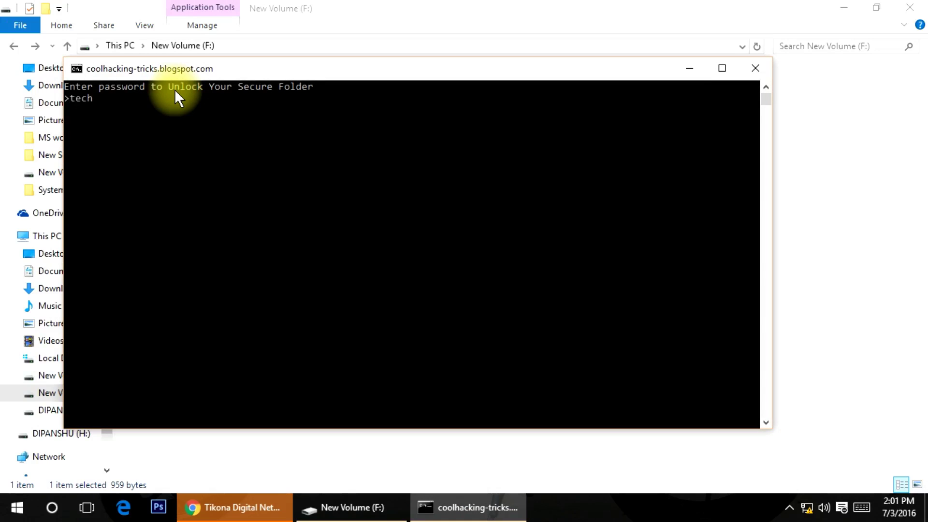
key("shift+Home")
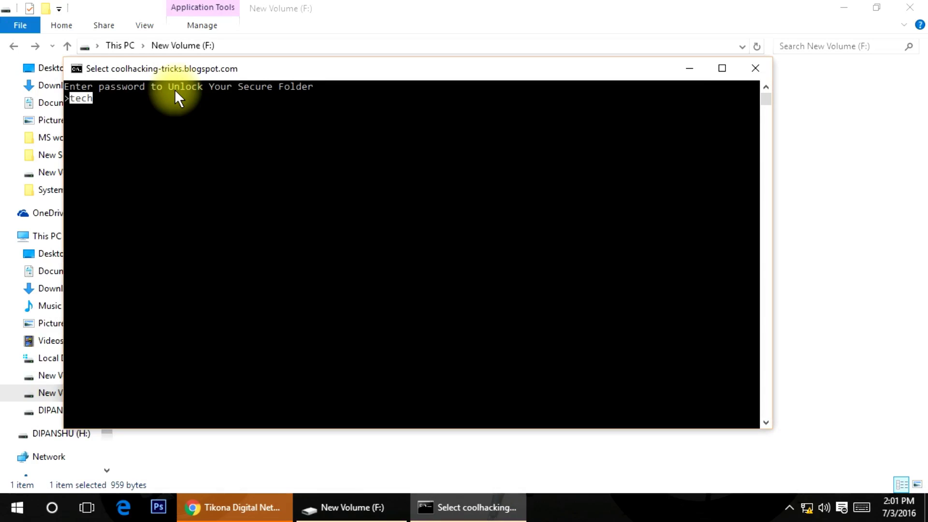
left_click(743, 71)
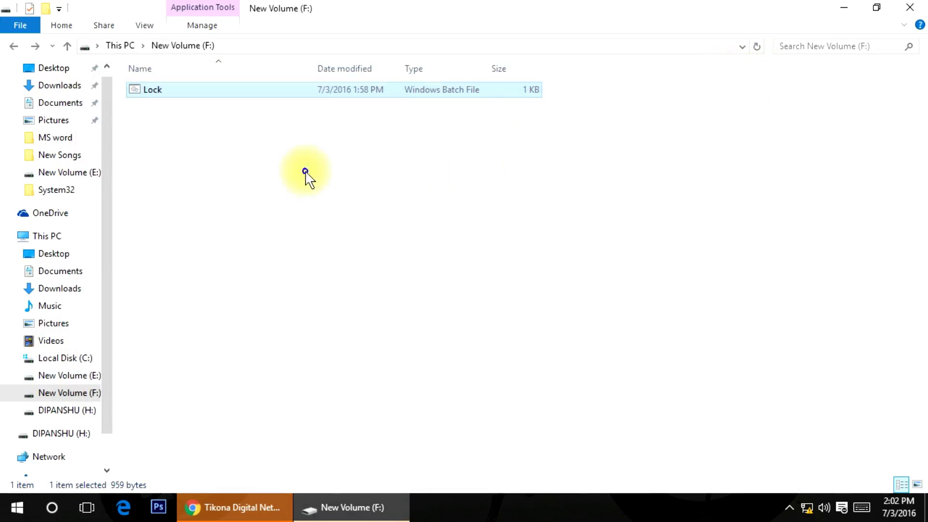
right_click(307, 179)
left_click(343, 231)
right_click(345, 234)
left_click(384, 293)
right_click(400, 281)
left_click(431, 340)
right_click(419, 285)
left_click(469, 343)
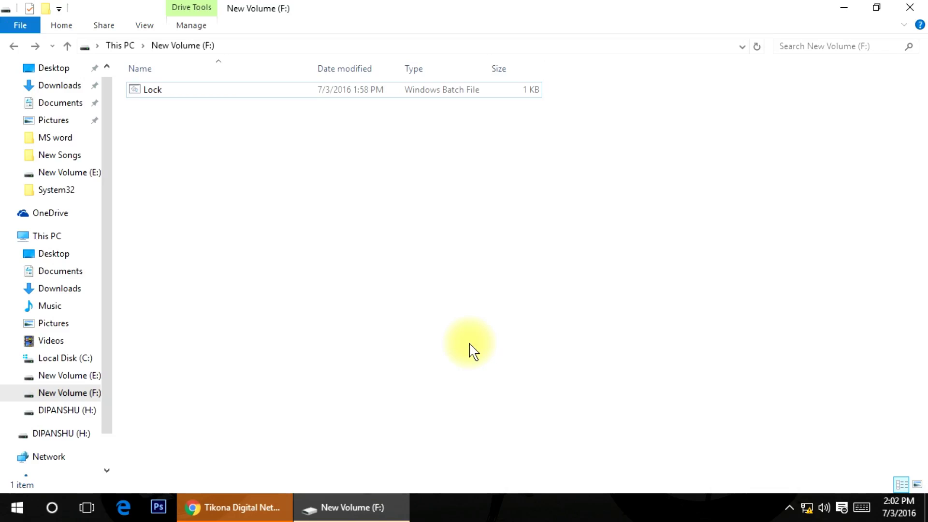
right_click(448, 222)
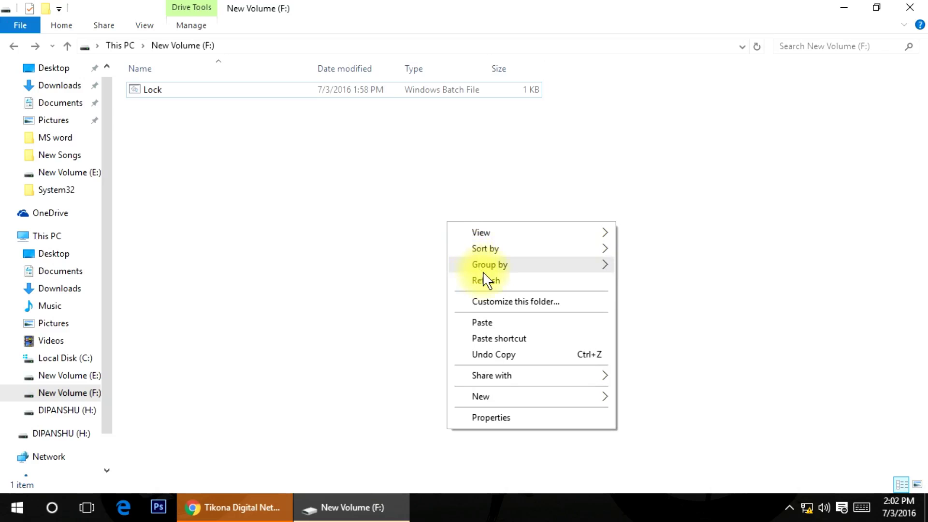